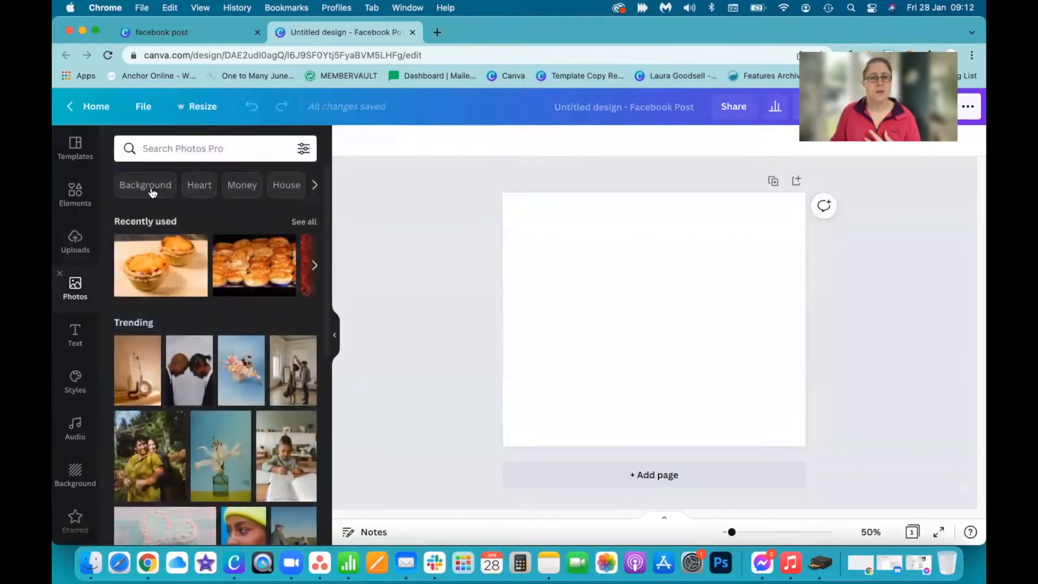
Search the photo library for "vintage car" and add the photo of the red convertible on gravel to the page
left_click(183, 157)
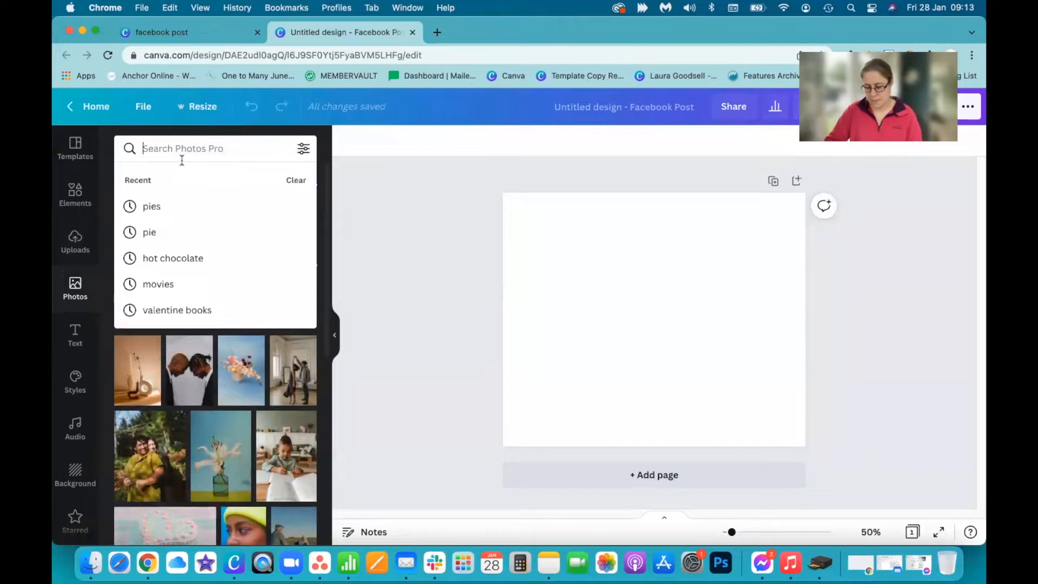
type("vintage car")
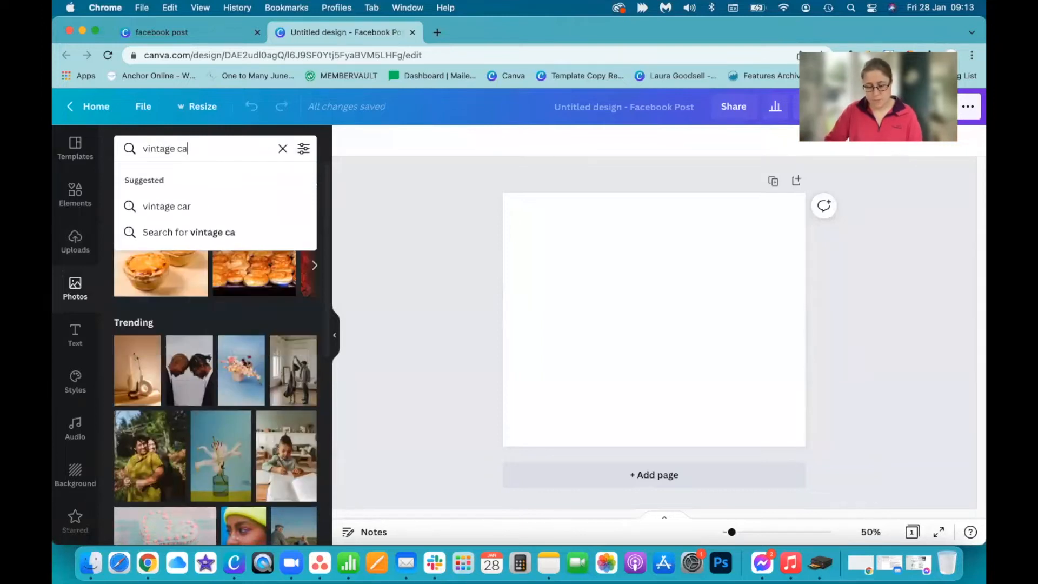
key("Return")
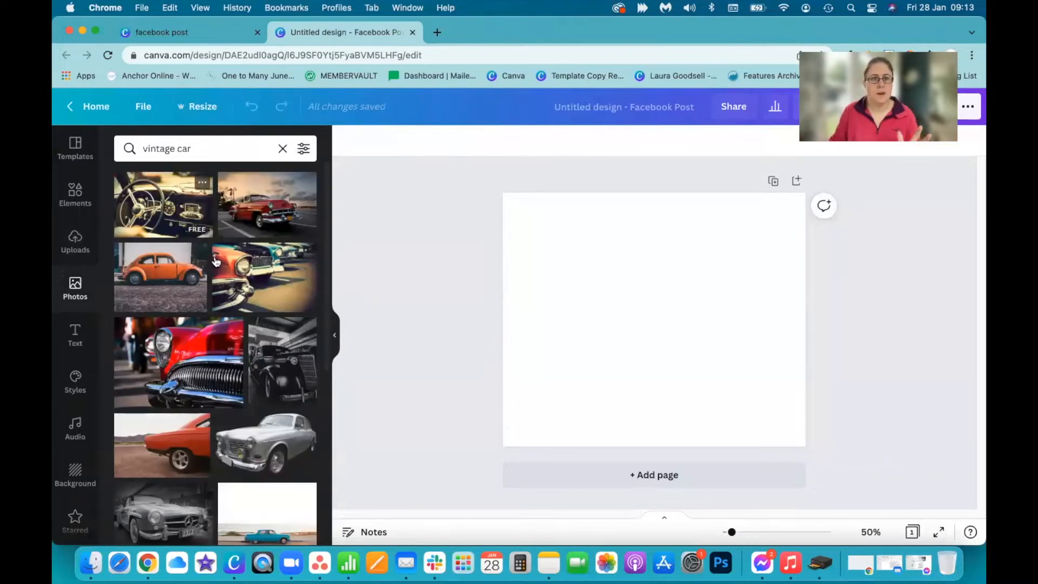
scroll(186, 442, "down", 1)
scroll(184, 438, "down", 8)
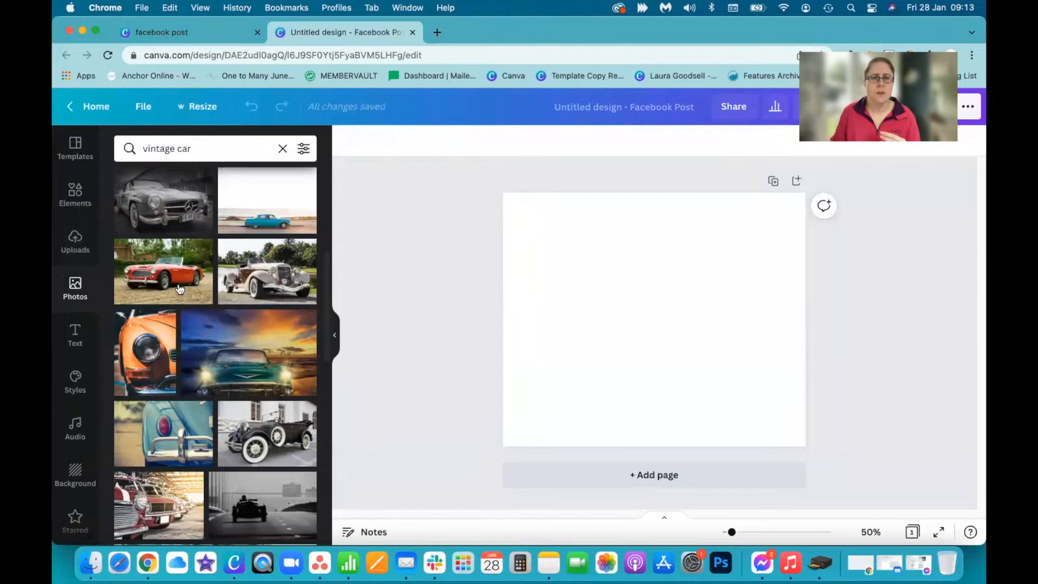
left_click(165, 277)
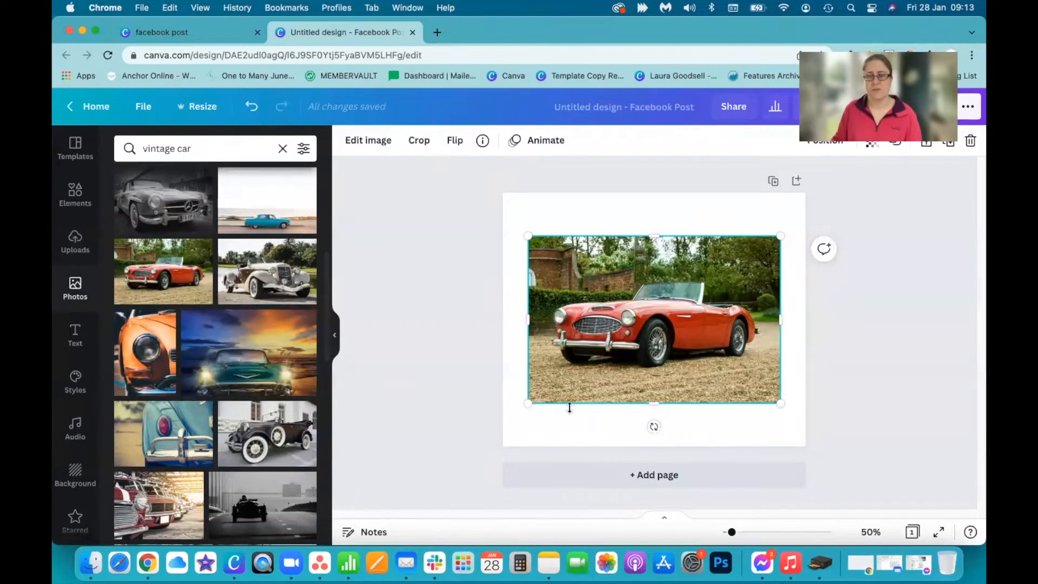
Try enlarging and repositioning the car photo so that it covers the page
mouse_move(676, 314)
left_mouse_down()
mouse_move(709, 306)
mouse_move(628, 359)
mouse_move(635, 333)
mouse_move(667, 326)
left_mouse_up()
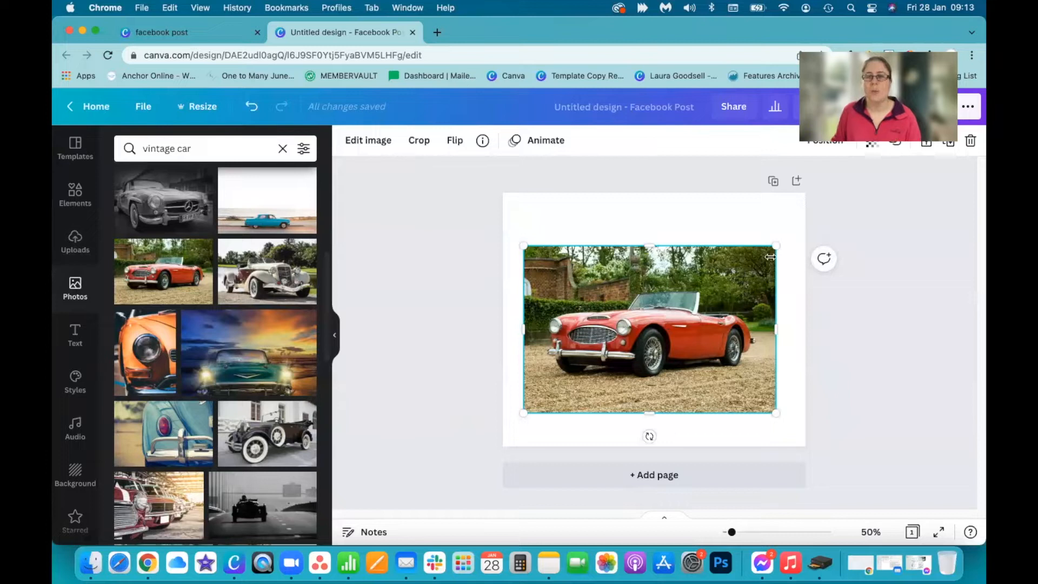
left_click_drag(776, 246, 849, 197)
left_click_drag(524, 415, 473, 446)
left_click_drag(589, 366, 582, 378)
left_click_drag(466, 209, 503, 233)
left_click_drag(651, 341, 632, 317)
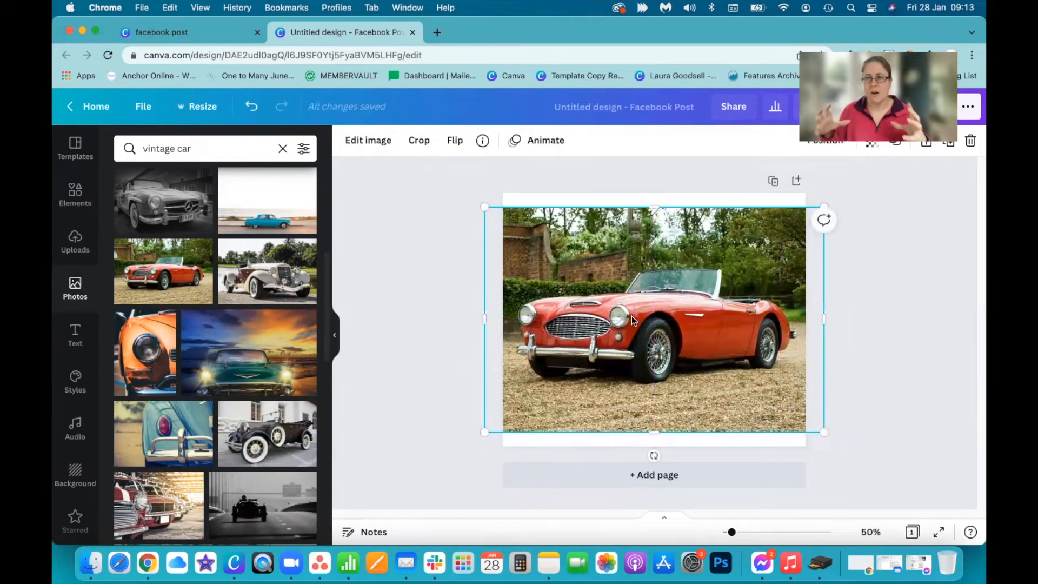
left_click_drag(484, 206, 462, 193)
left_click_drag(824, 431, 839, 458)
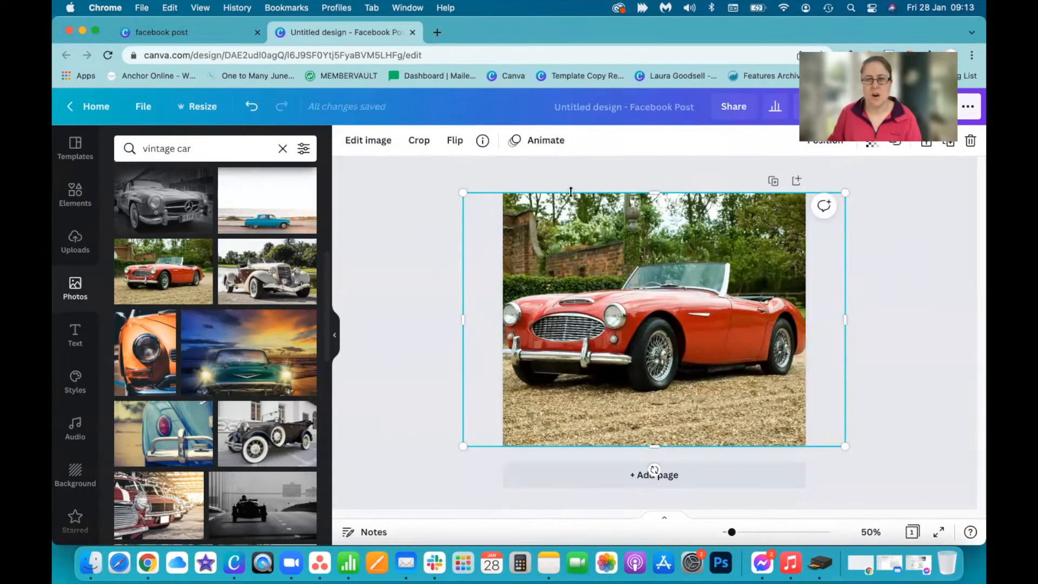
left_click_drag(462, 193, 528, 235)
left_click_drag(702, 299, 668, 300)
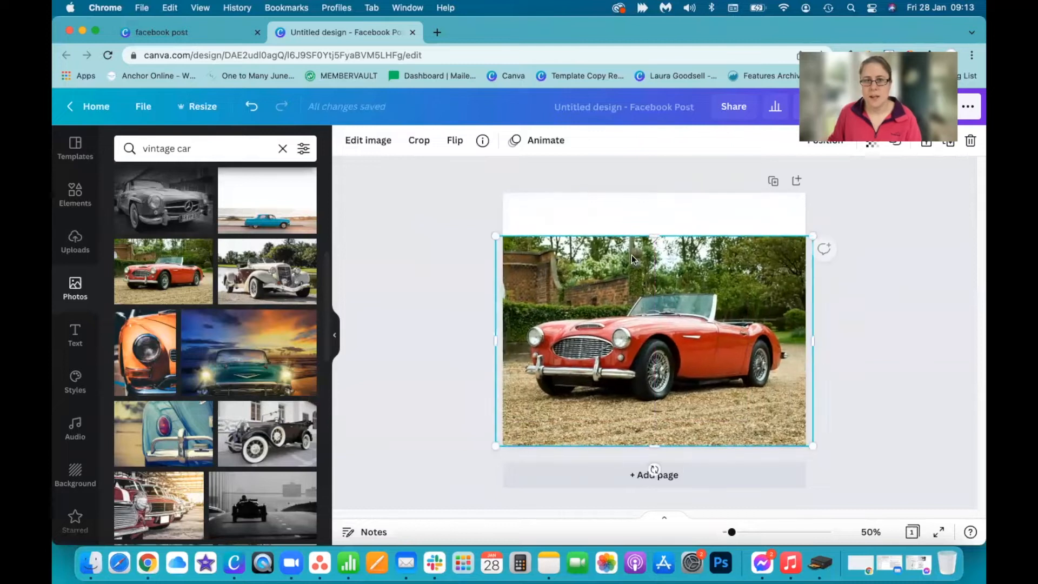
Resize the design to a custom width of 1140 px
left_click(186, 107)
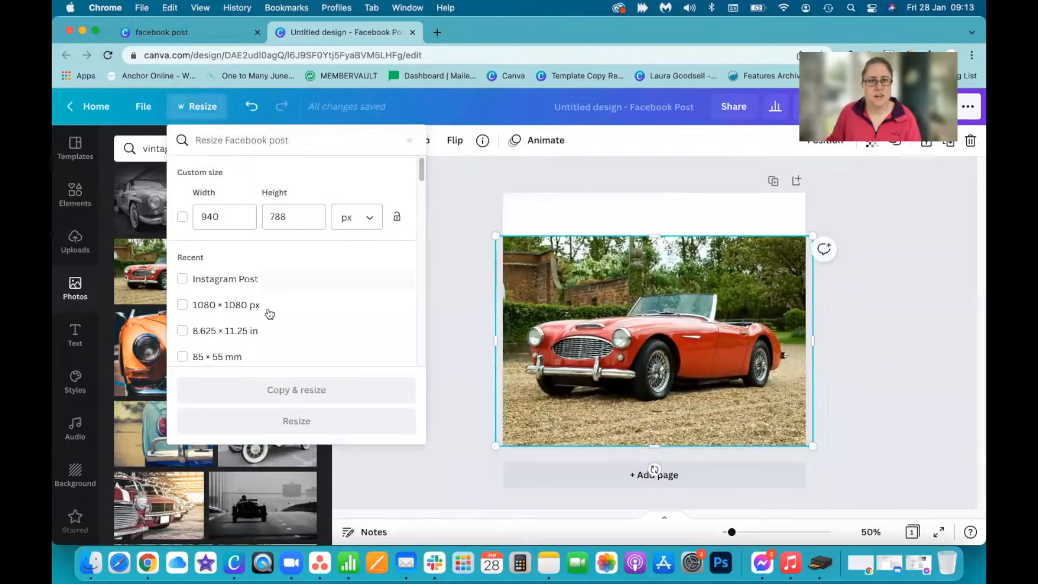
left_click(207, 216)
key("BackSpace")
type("11")
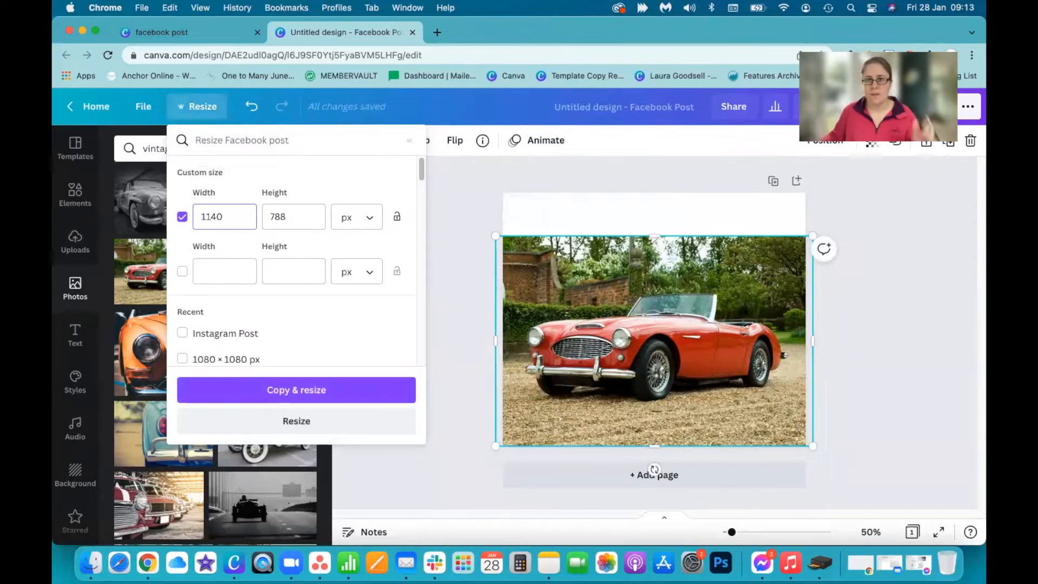
left_click(296, 422)
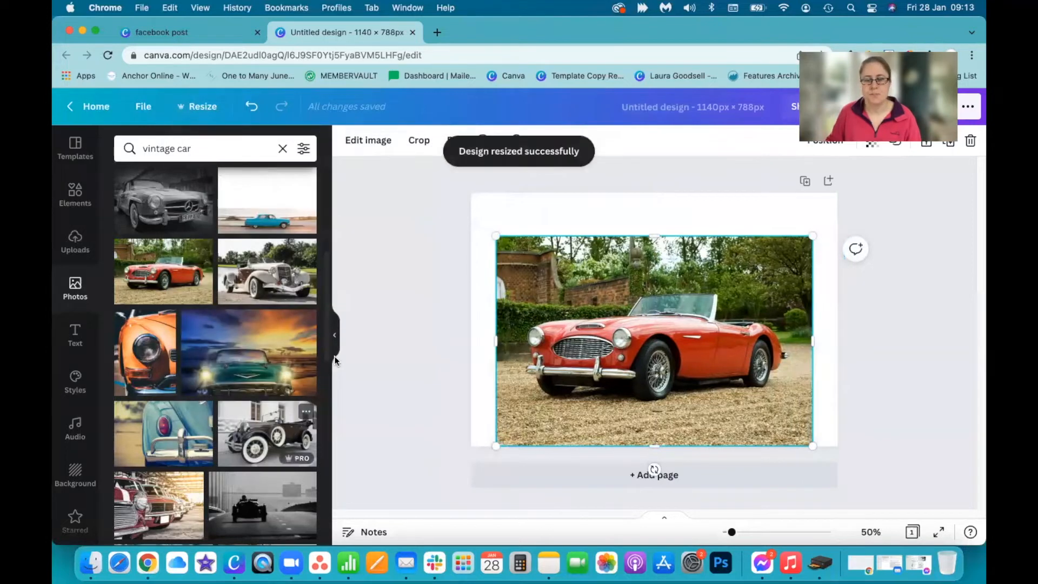
Enlarge the car photo until it fills the whole widened page as its background
left_click_drag(495, 236, 470, 219)
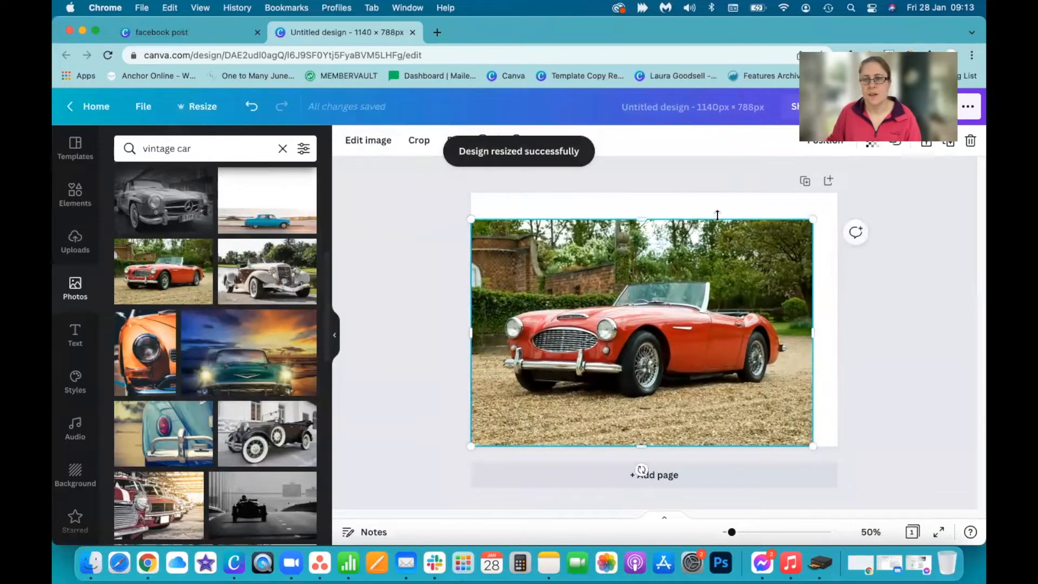
left_click_drag(810, 219, 839, 183)
left_click_drag(732, 294, 723, 298)
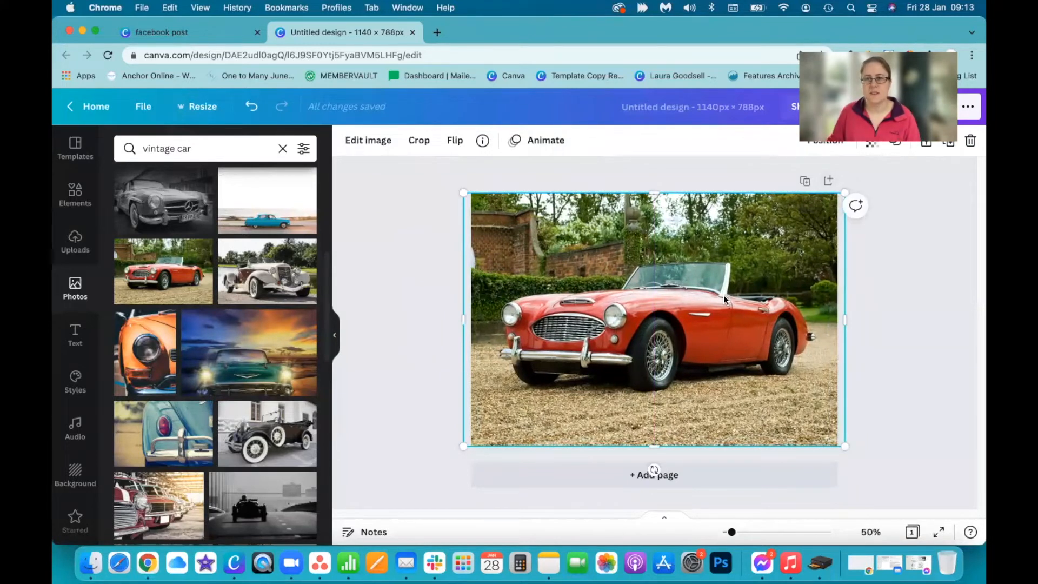
left_click(415, 365)
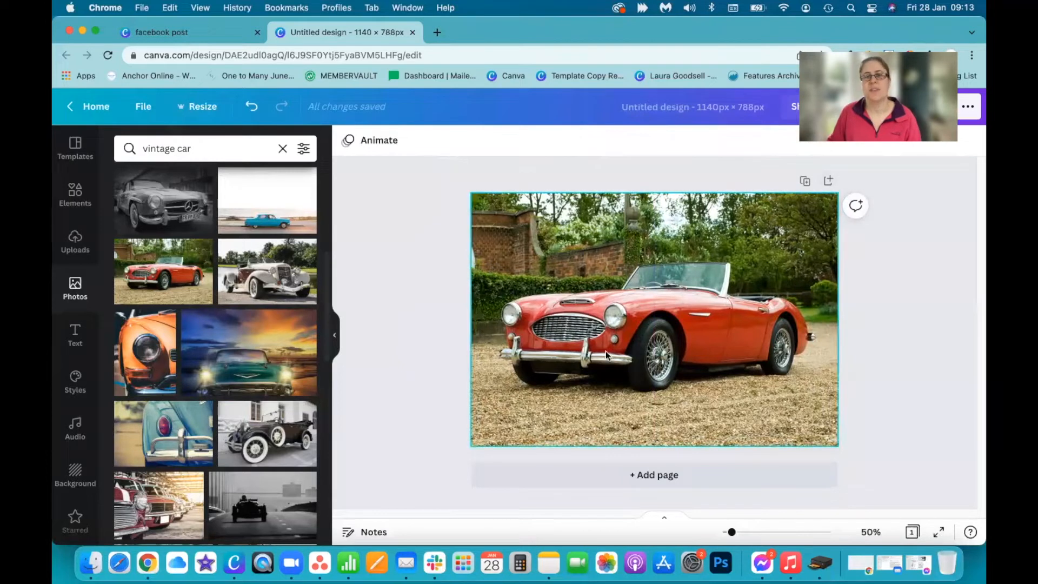
Open the full image adjustments for the background car photo and set its Blur to 10
left_click(656, 336)
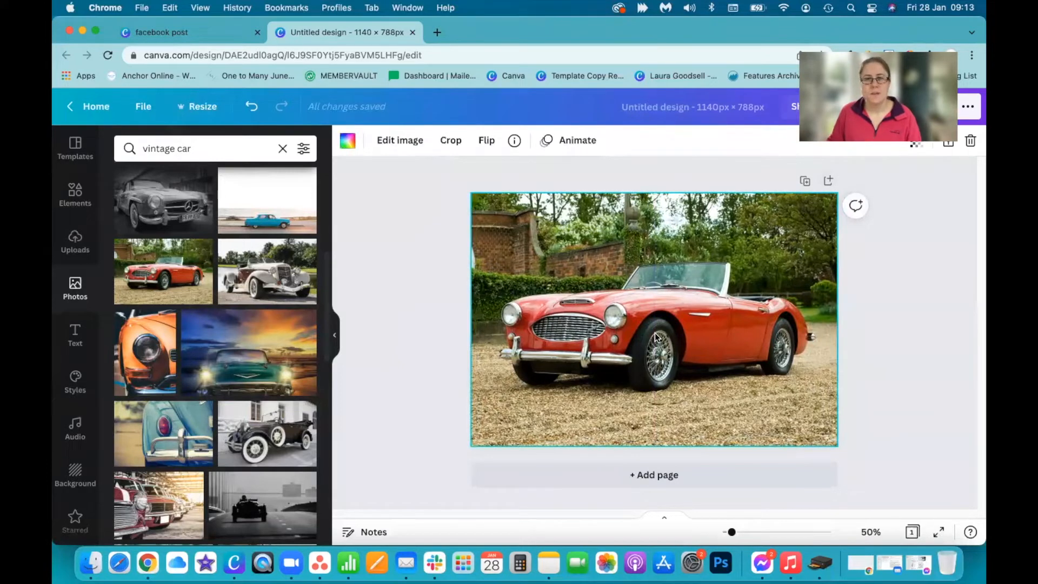
left_click(398, 141)
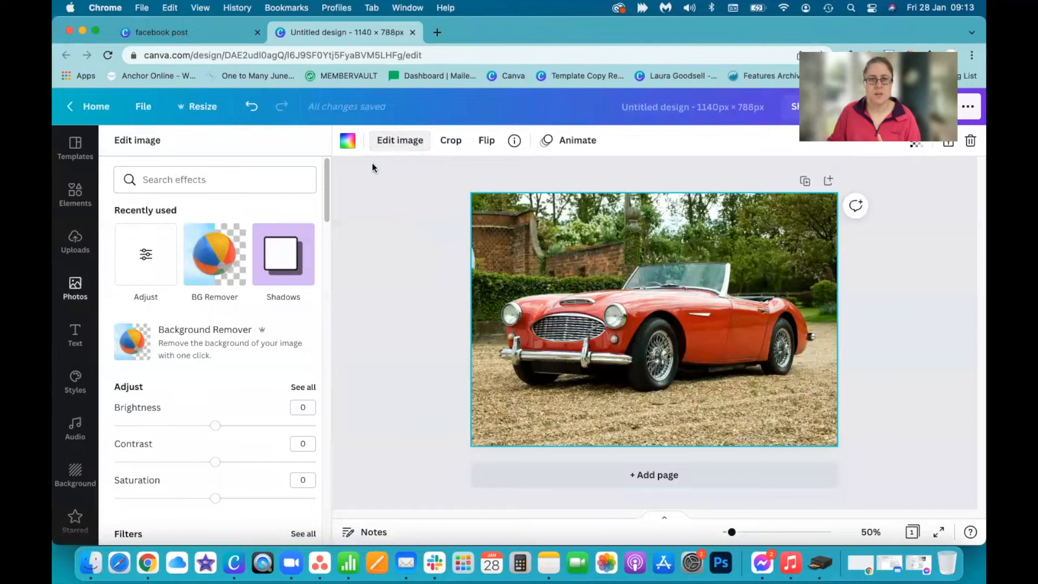
left_click(301, 387)
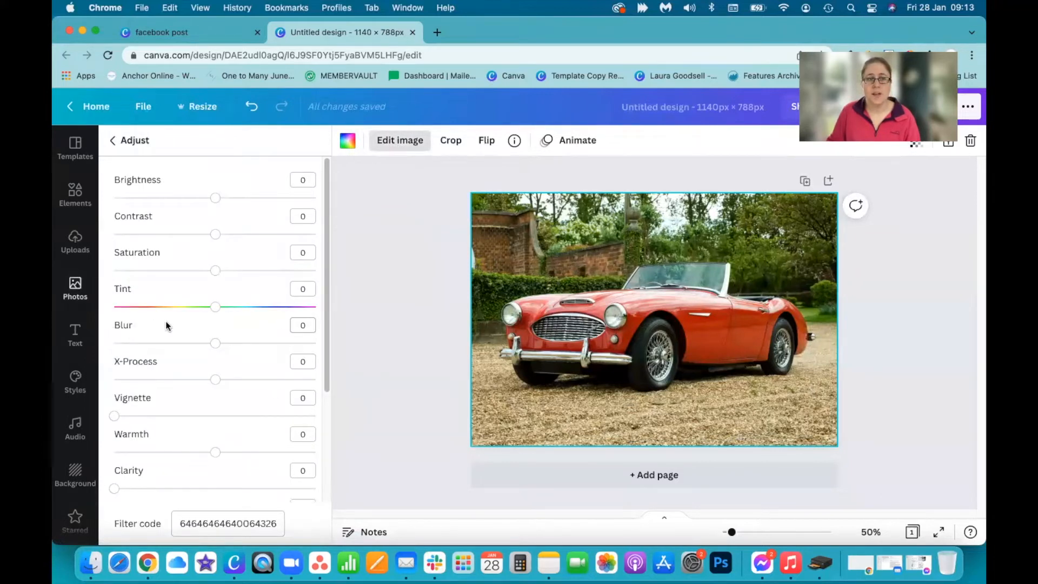
left_click_drag(216, 343, 142, 359)
left_click_drag(233, 360, 218, 352)
left_click(292, 324)
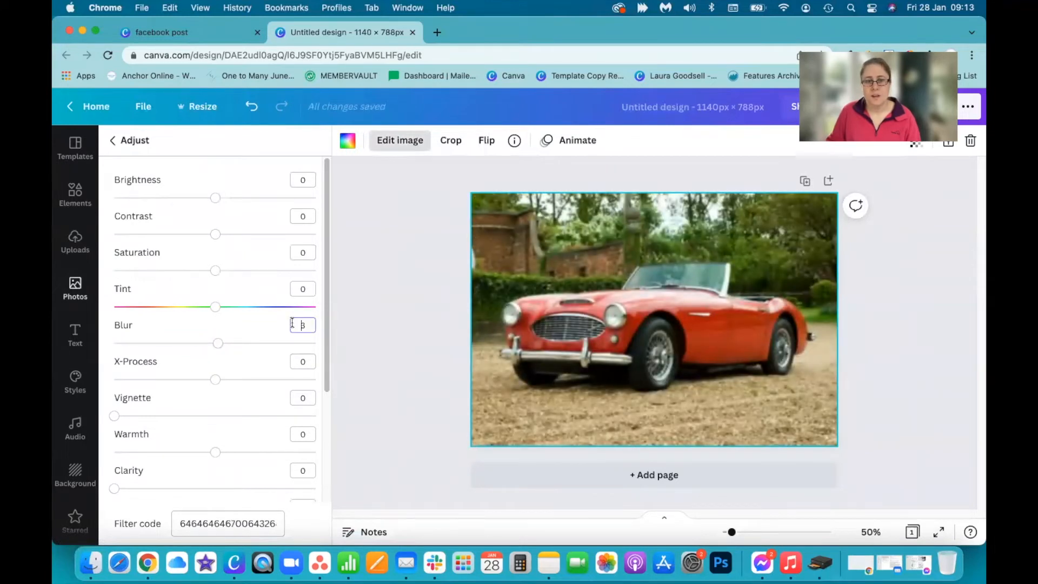
key("BackSpace")
type("10")
key("Return")
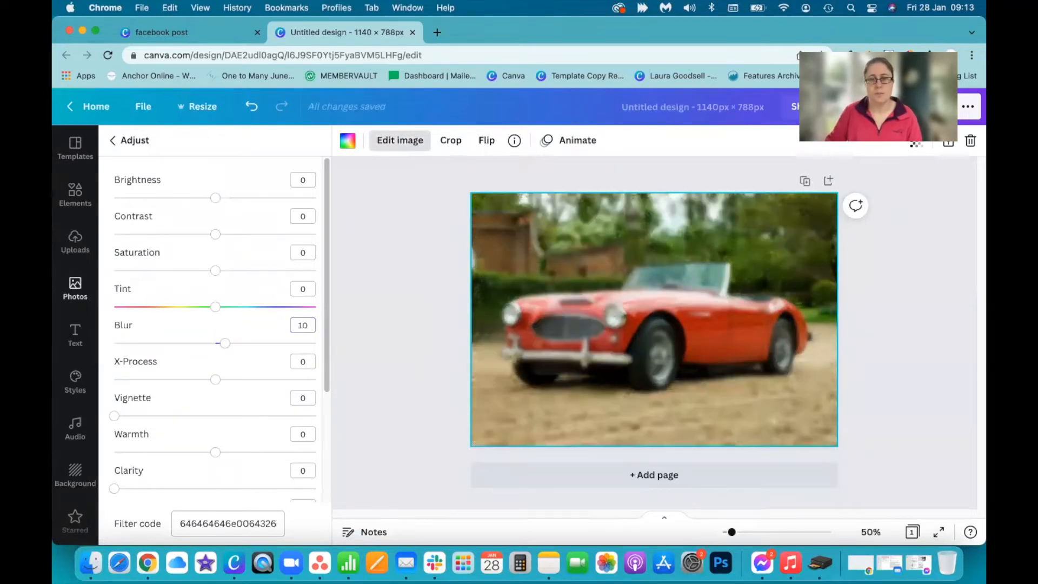
Set the background photo's Blur to 30
double_click(305, 325)
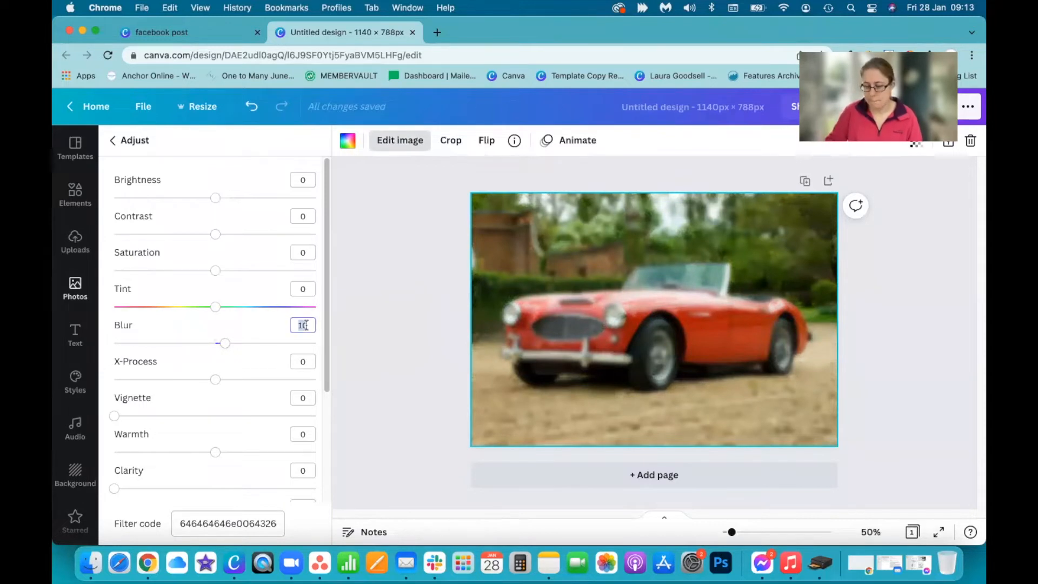
type("30")
key("Return")
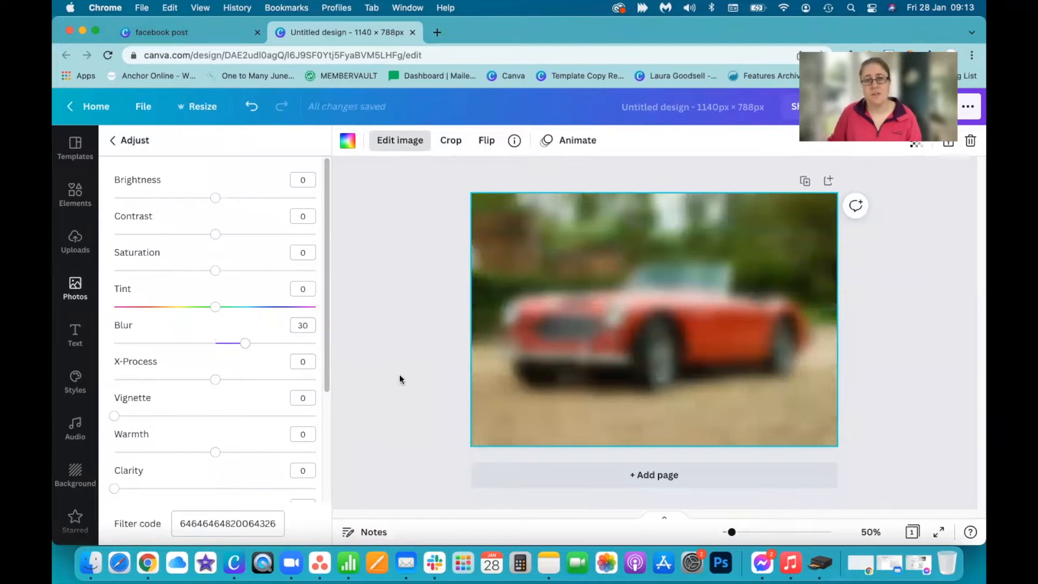
left_click(386, 365)
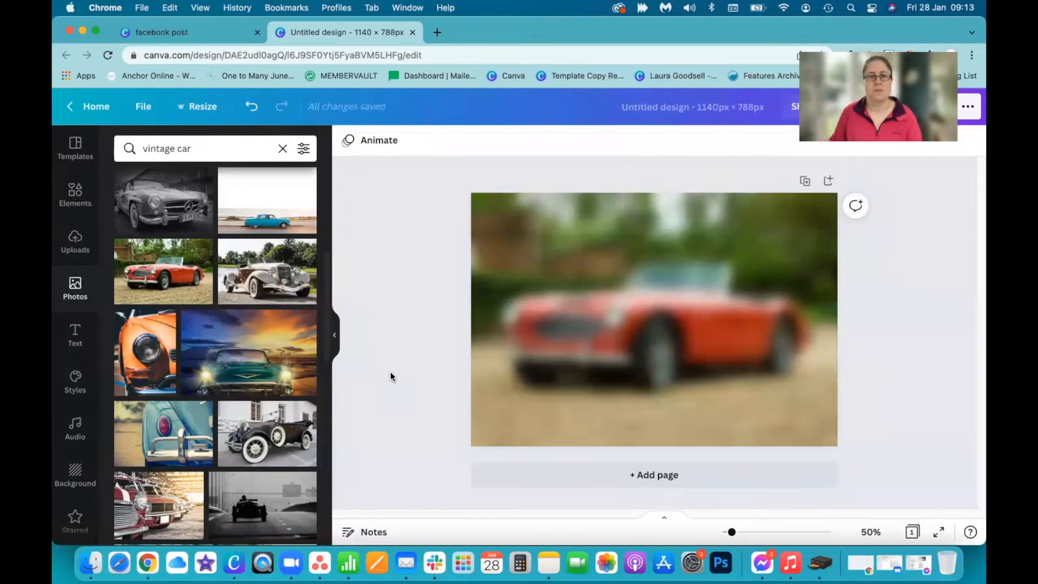
Add a second copy of the red convertible photo and apply Background Remover to it
left_click(160, 278)
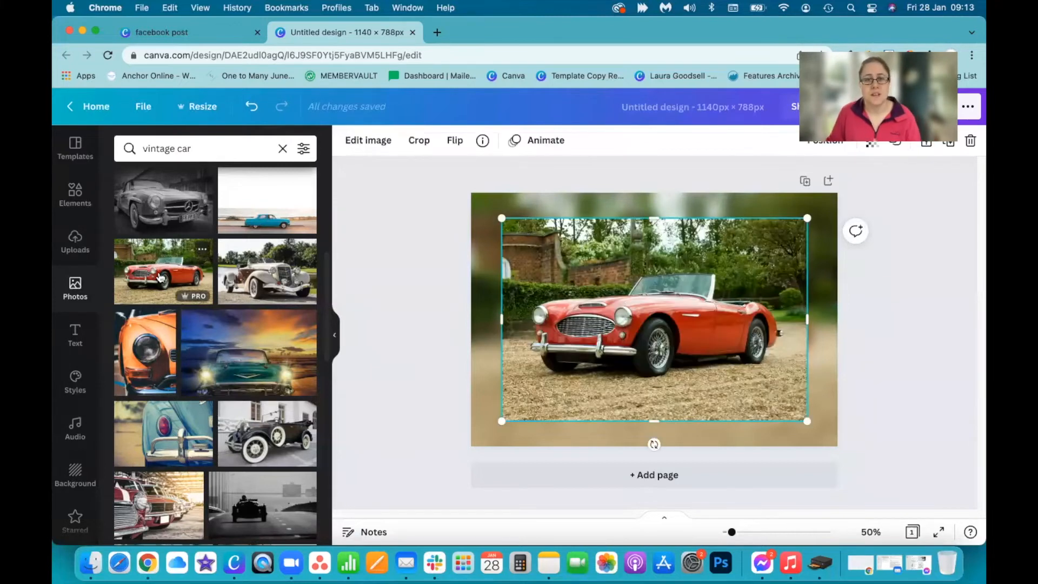
left_click(368, 142)
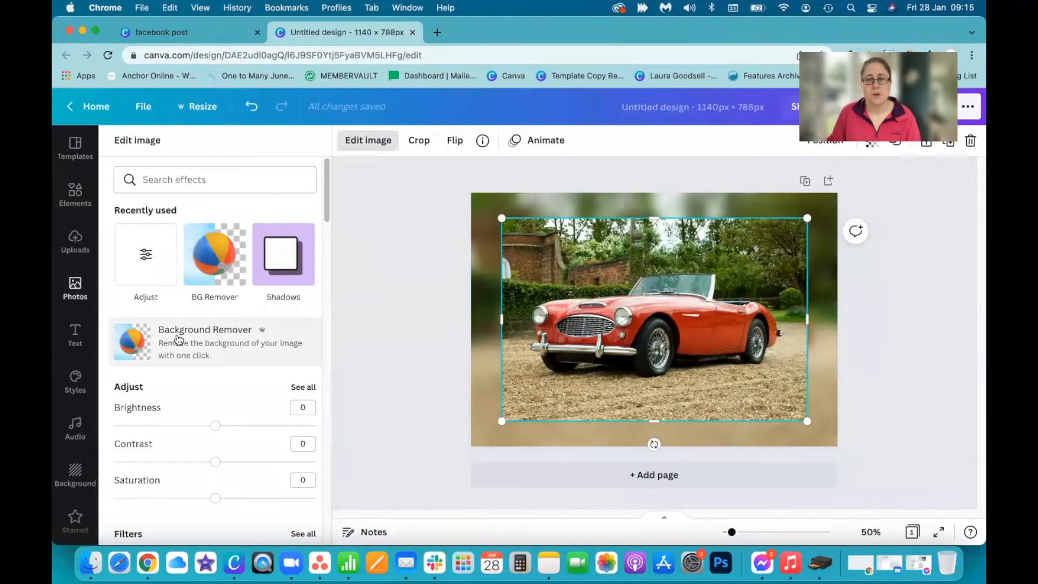
left_click(179, 339)
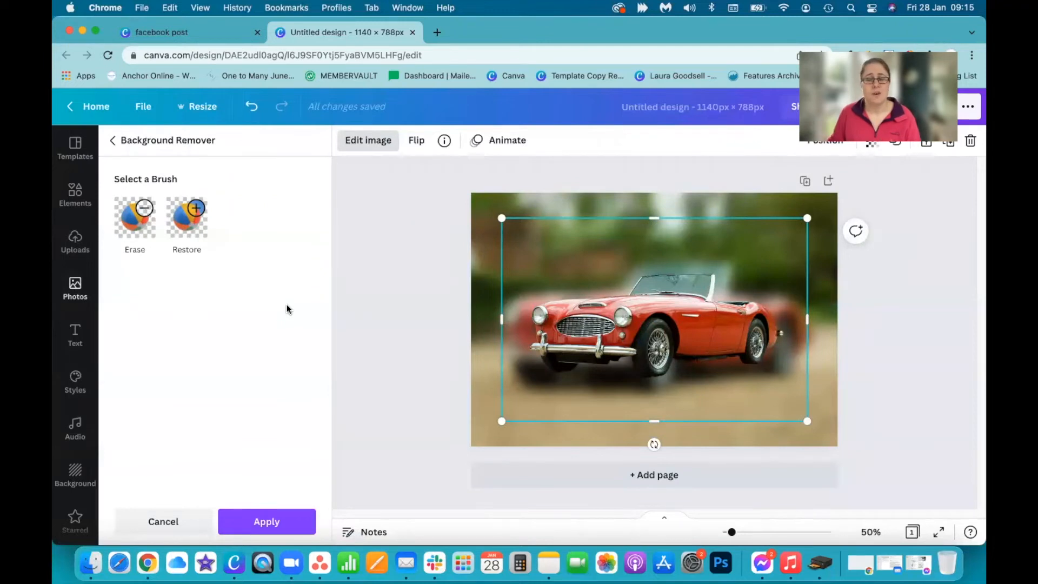
left_click(269, 521)
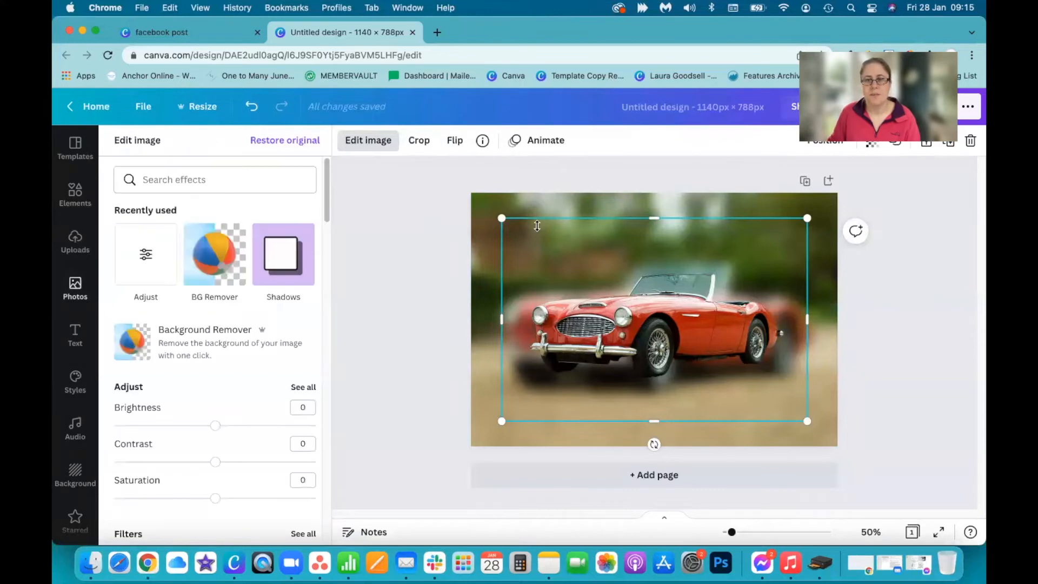
Enlarge and position the cut-out car so that it covers the blurred car behind it
left_click_drag(500, 213, 432, 172)
left_click_drag(806, 422, 861, 475)
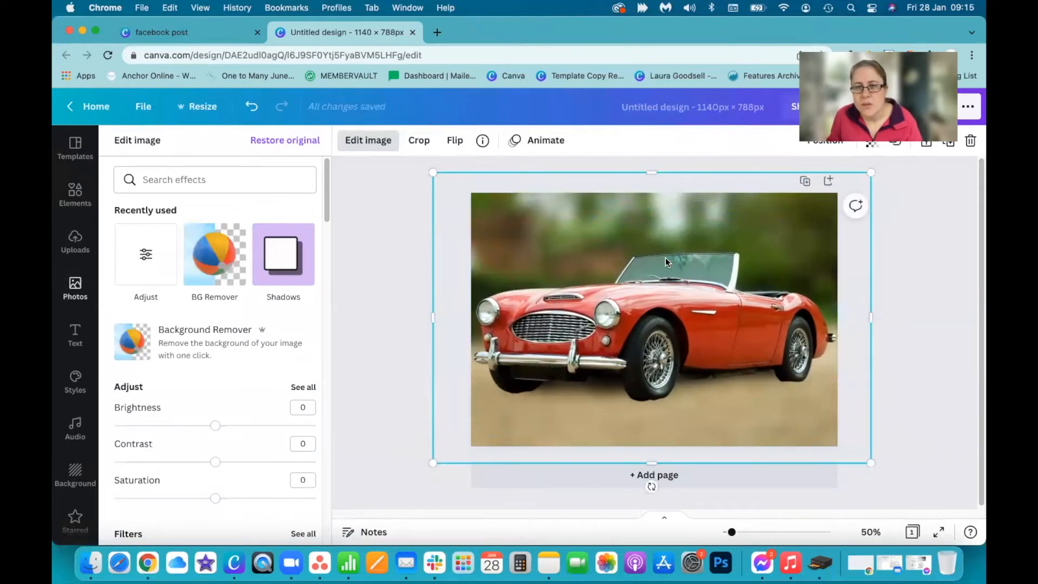
left_click_drag(683, 296, 707, 293)
left_click_drag(895, 466, 856, 439)
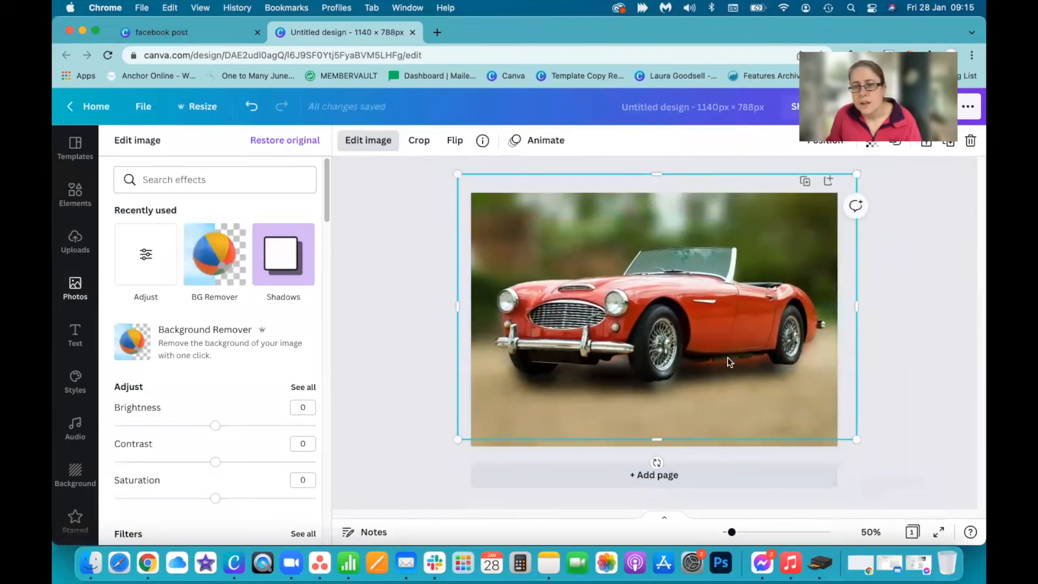
left_click_drag(721, 344, 719, 359)
left_click_drag(851, 452, 863, 458)
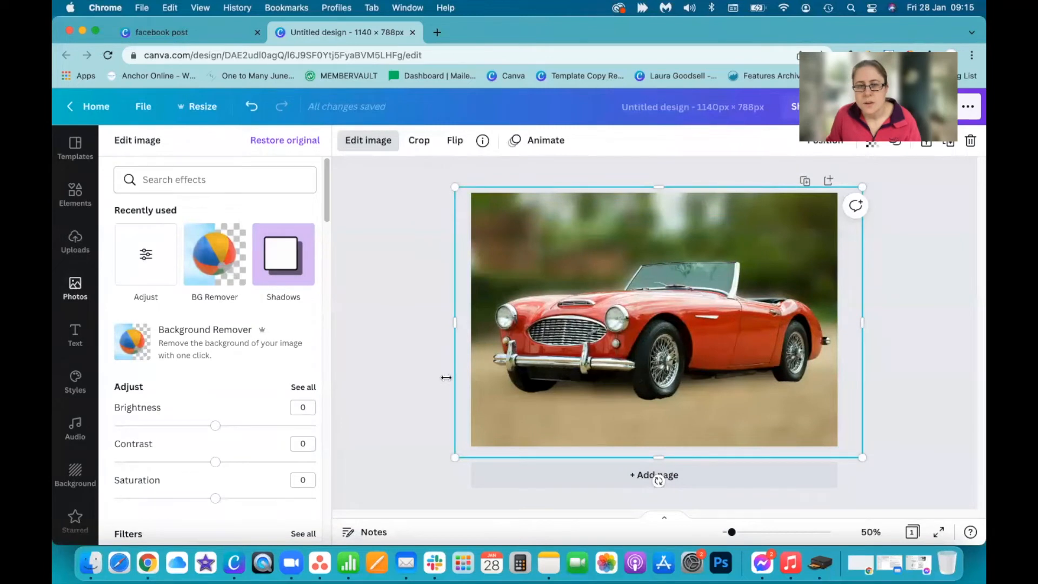
Delete the blurred background photo to show the cut-out car alone, and undo the deletion
left_click(420, 385)
left_click(515, 217)
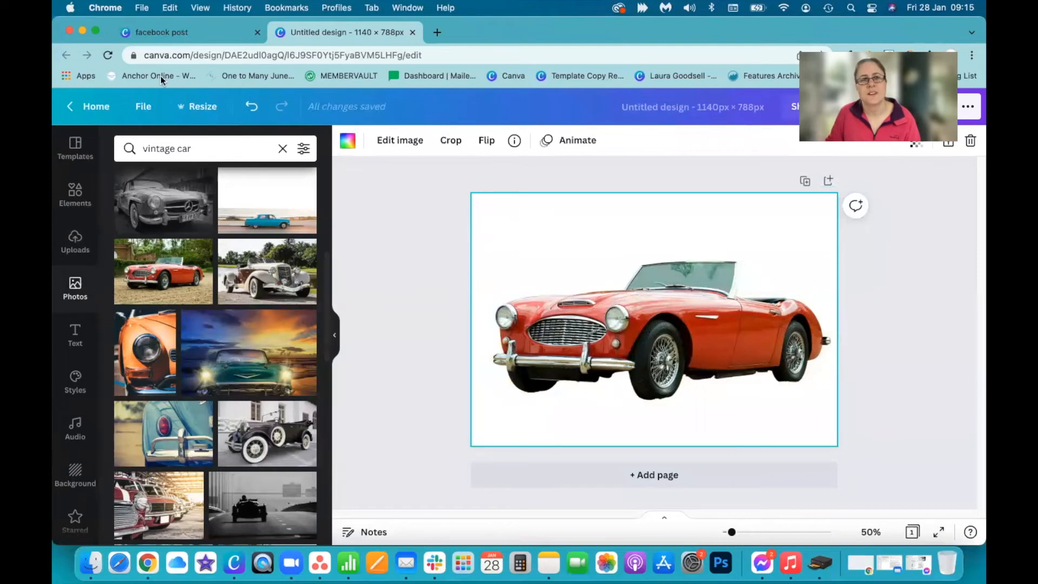
left_click(251, 106)
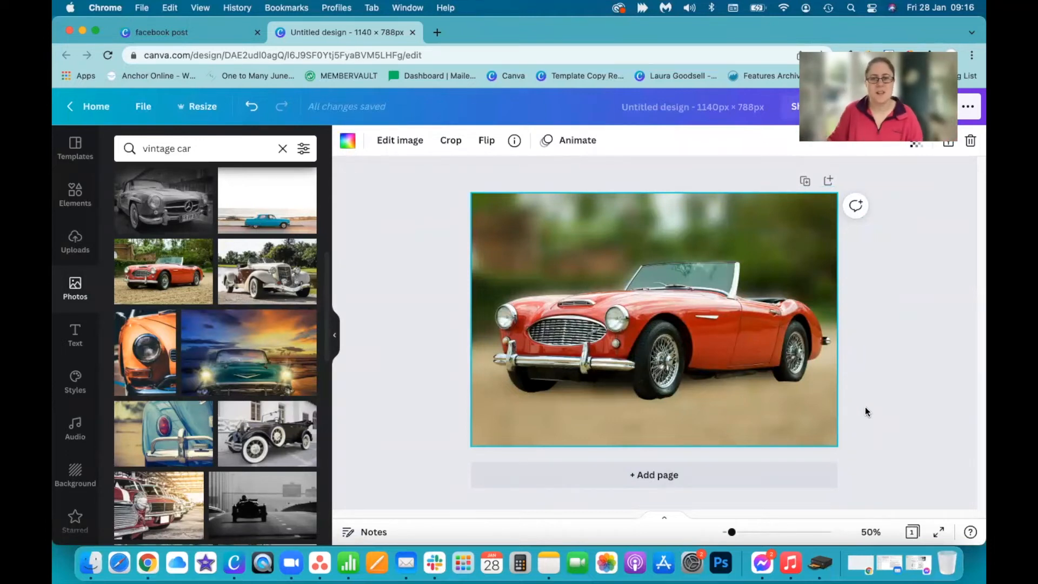
Add a second page and insert the photo of the small orange vintage car in front of a grey wall
left_click(695, 479)
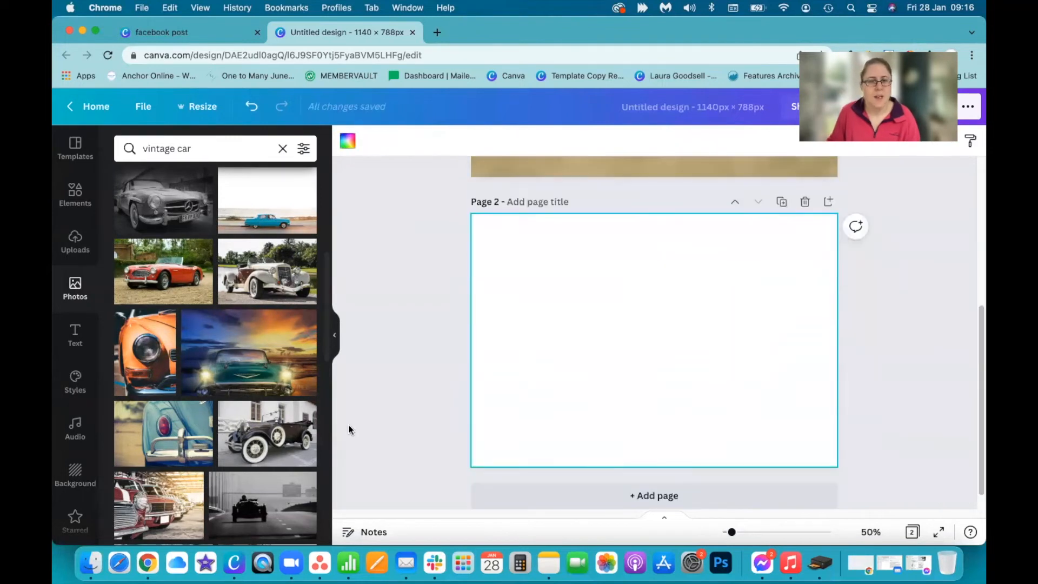
scroll(227, 459, "down", 1)
scroll(227, 458, "down", 8)
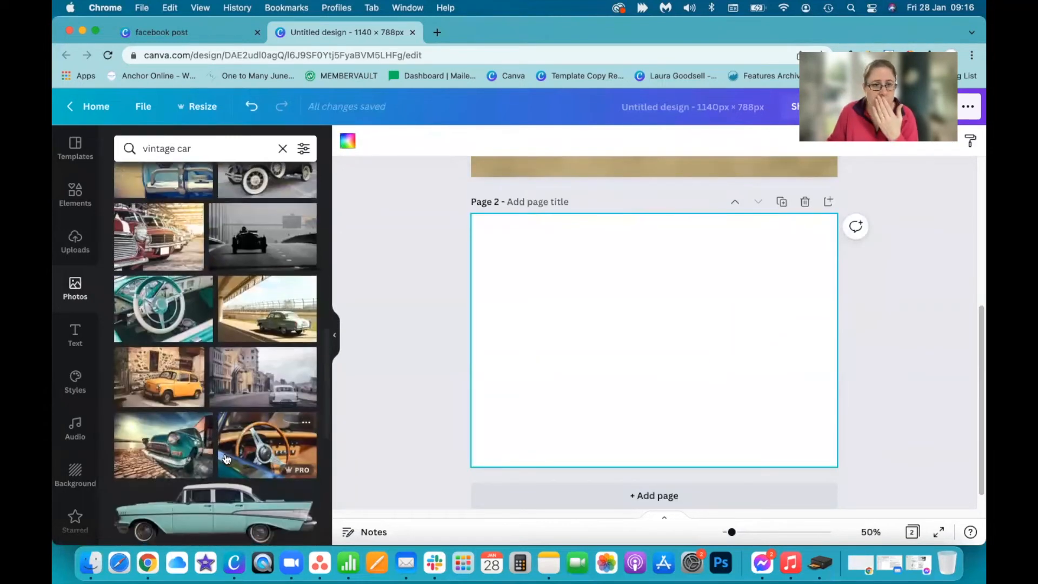
scroll(225, 456, "down", 3)
scroll(216, 460, "down", 6)
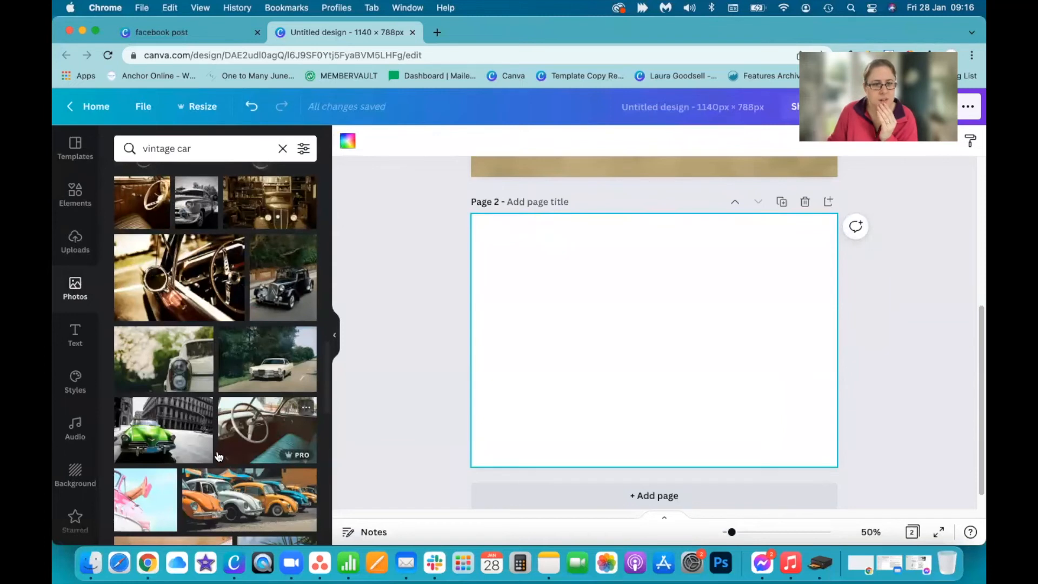
scroll(206, 470, "down", 3)
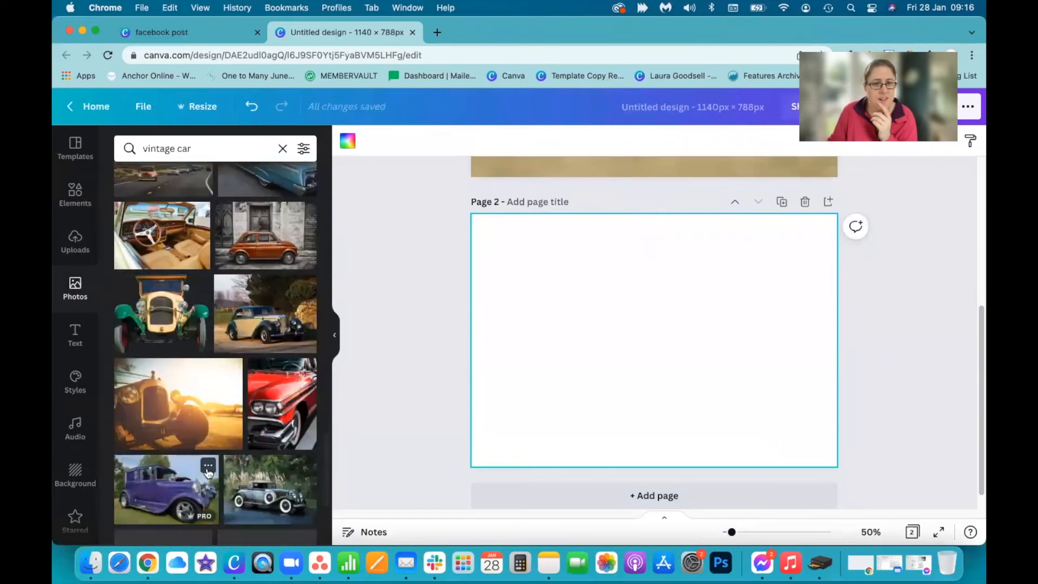
left_click(252, 245)
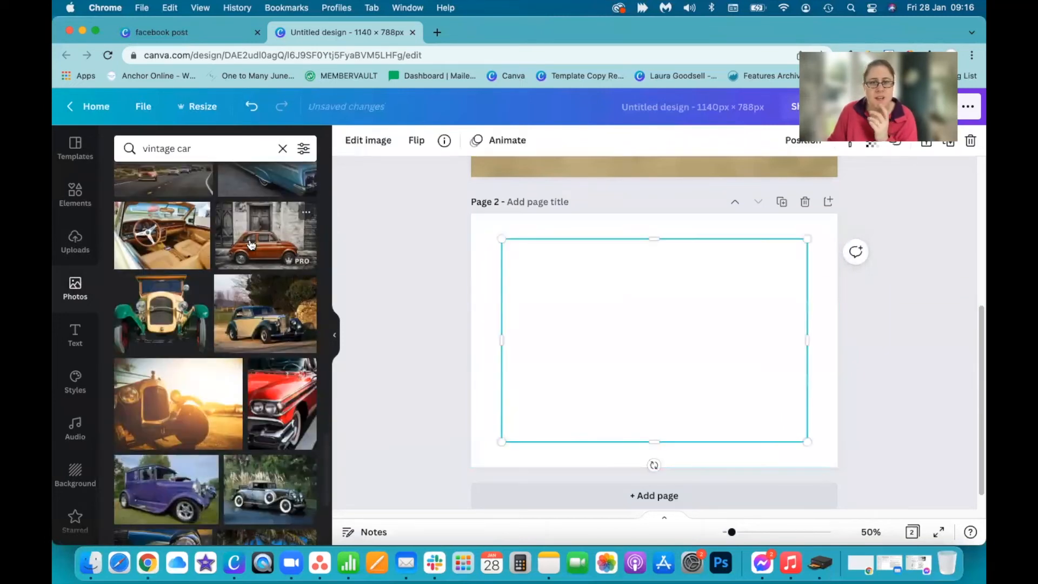
Enlarge the orange car photo to cover the whole page, and place a duplicate of it offset from the original
left_click_drag(803, 444, 845, 467)
left_click_drag(501, 239, 461, 196)
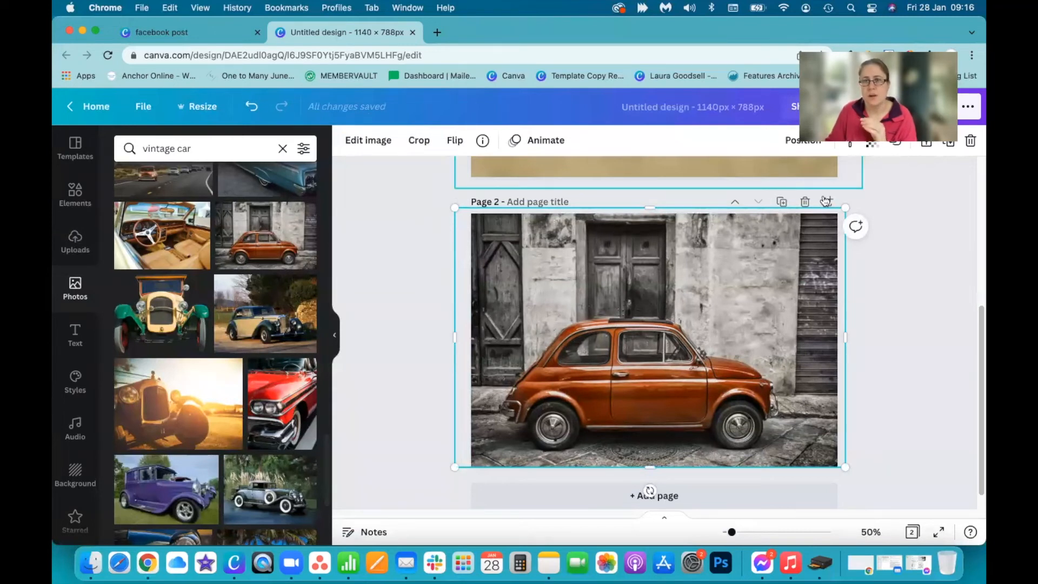
left_click(949, 144)
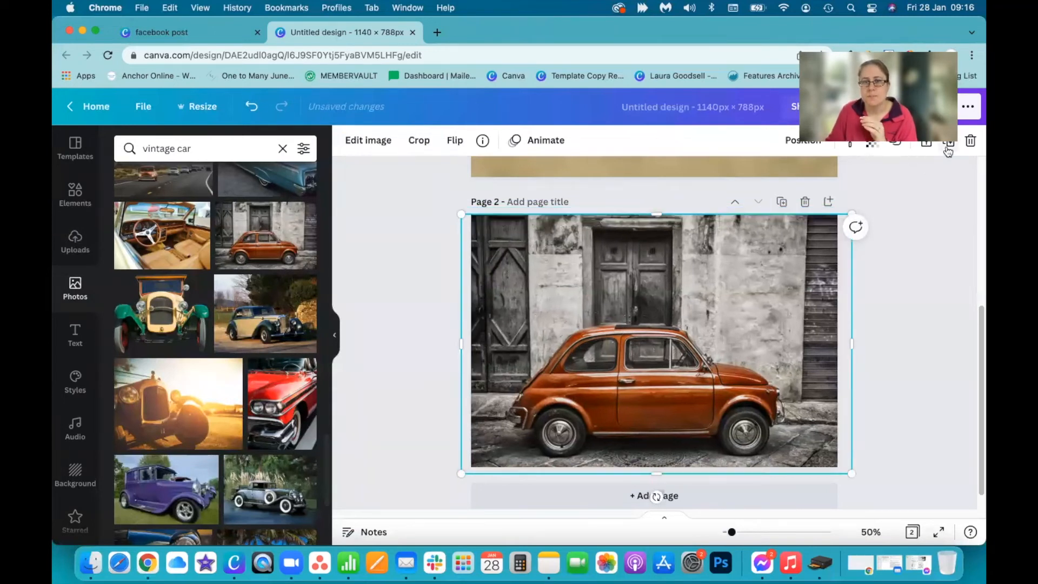
left_click_drag(598, 272, 572, 235)
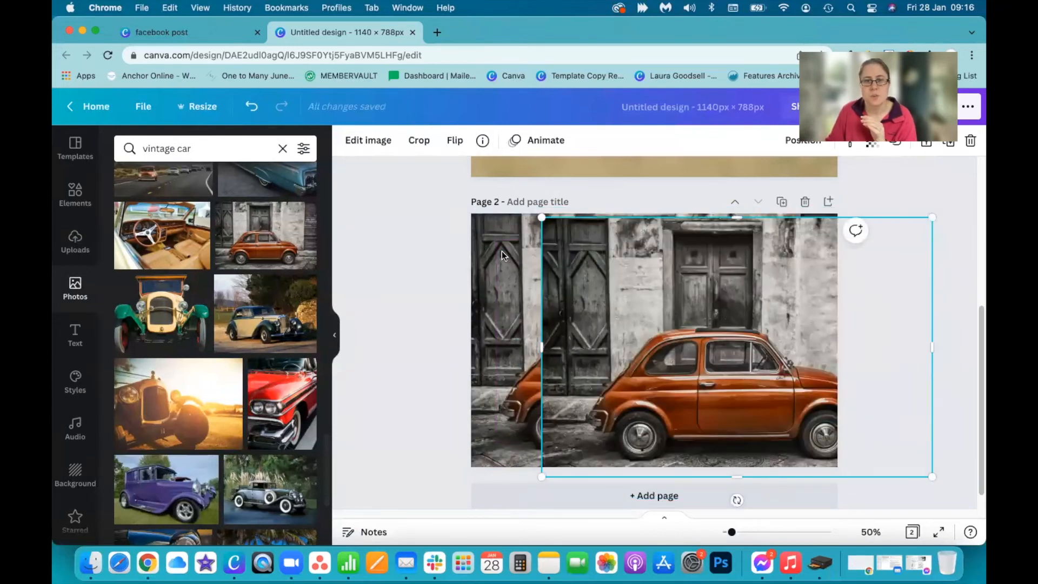
Set the Blur of the original orange car photo behind the duplicate to 15
left_click(502, 251)
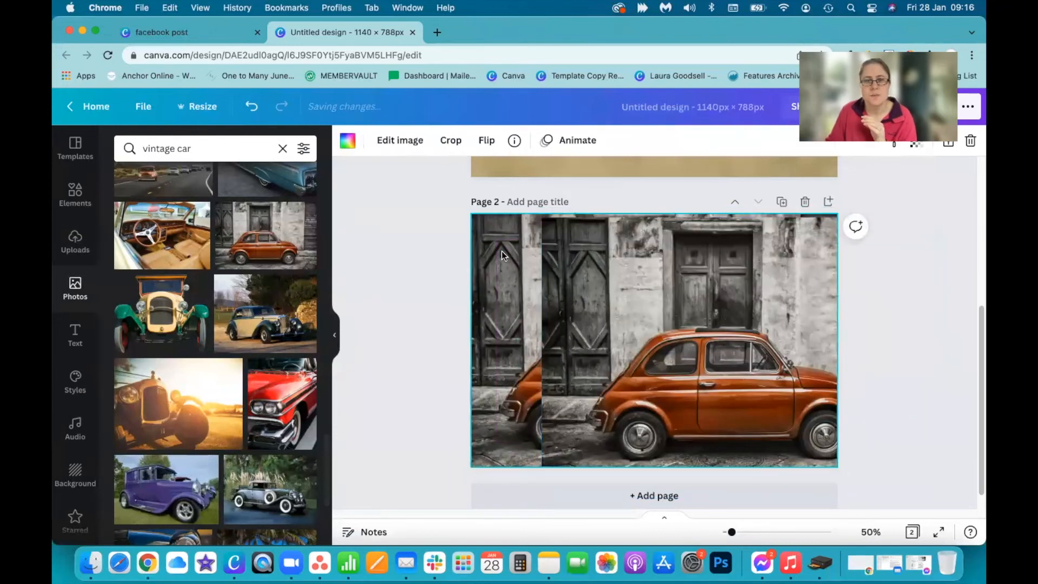
left_click(346, 142)
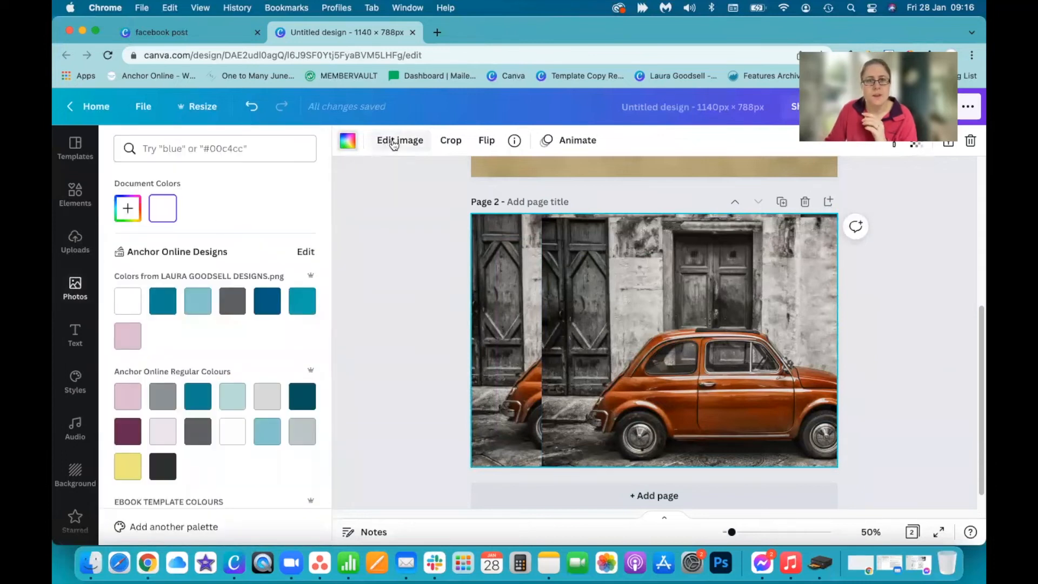
left_click(395, 142)
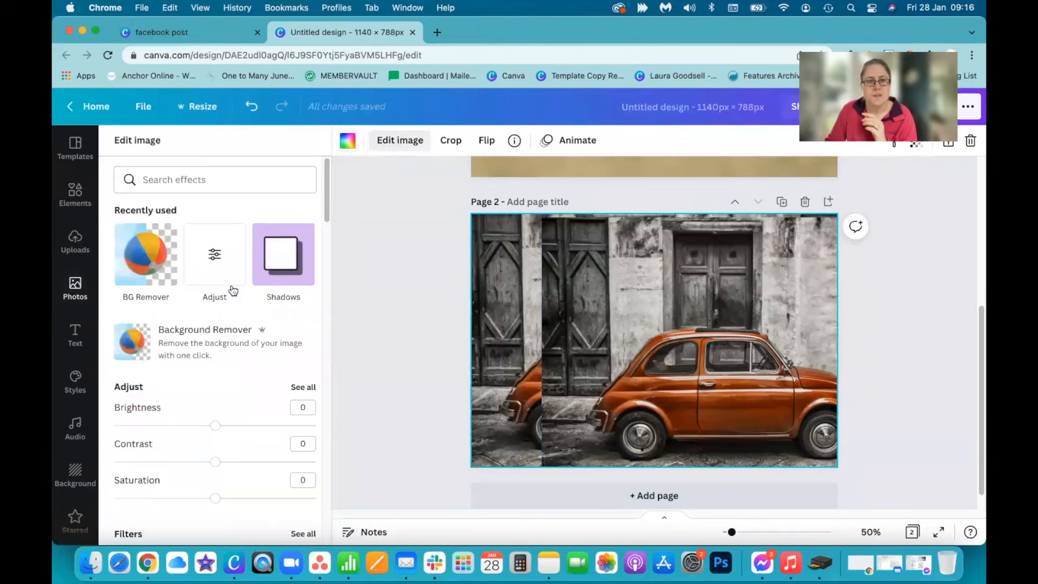
left_click(307, 386)
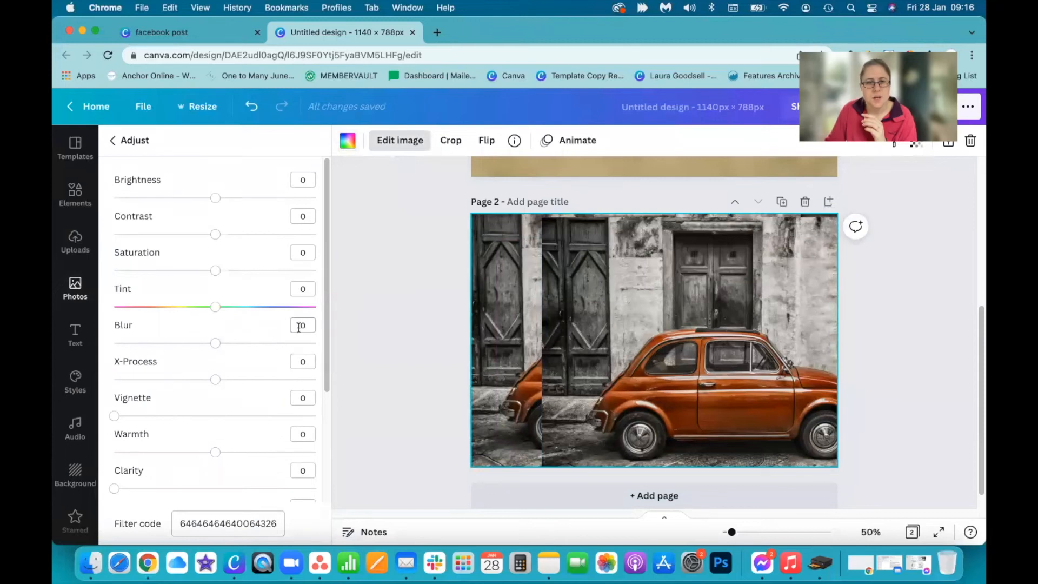
left_click(299, 326)
type("15")
key("Return")
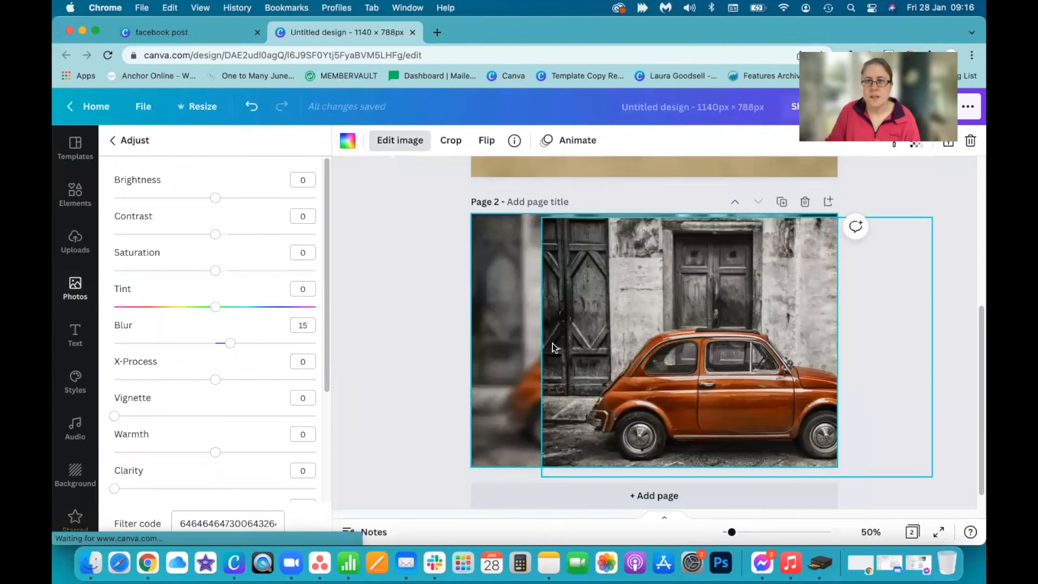
Apply Background Remover to the duplicate photo and align the cut-out orange car over the blurred car
left_click_drag(684, 335, 640, 344)
left_click(365, 141)
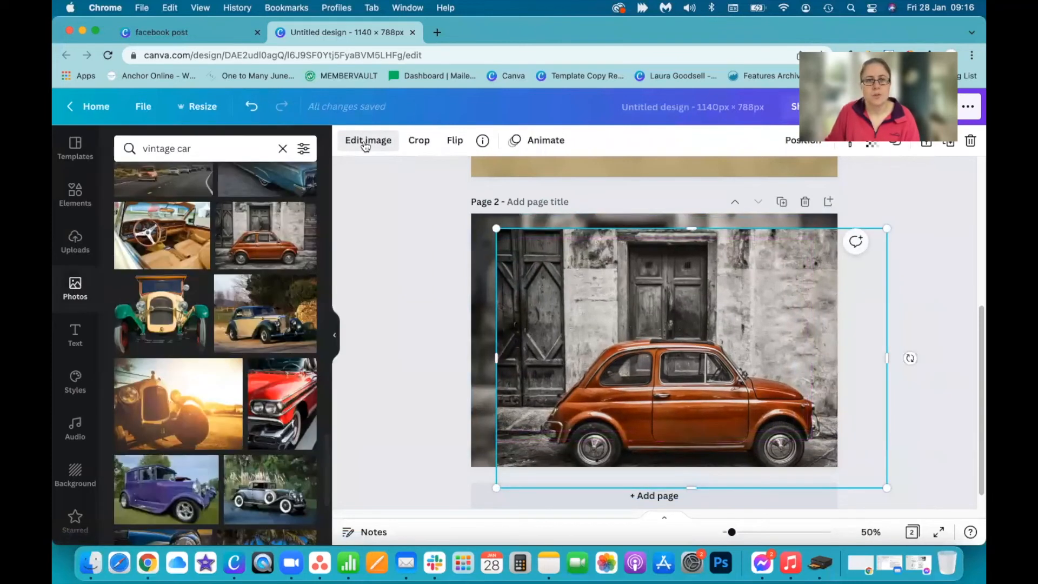
left_click(363, 141)
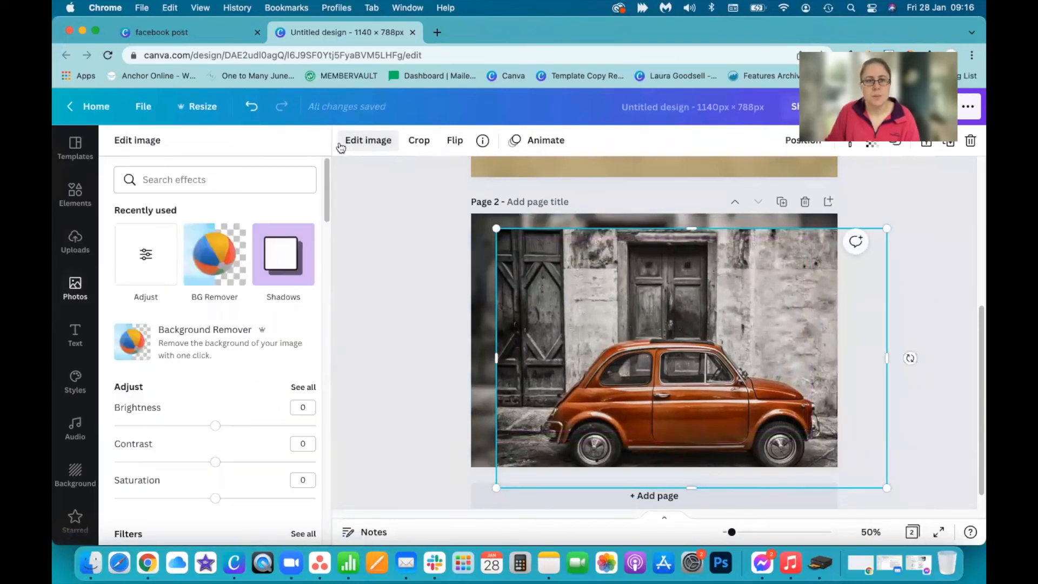
left_click(196, 338)
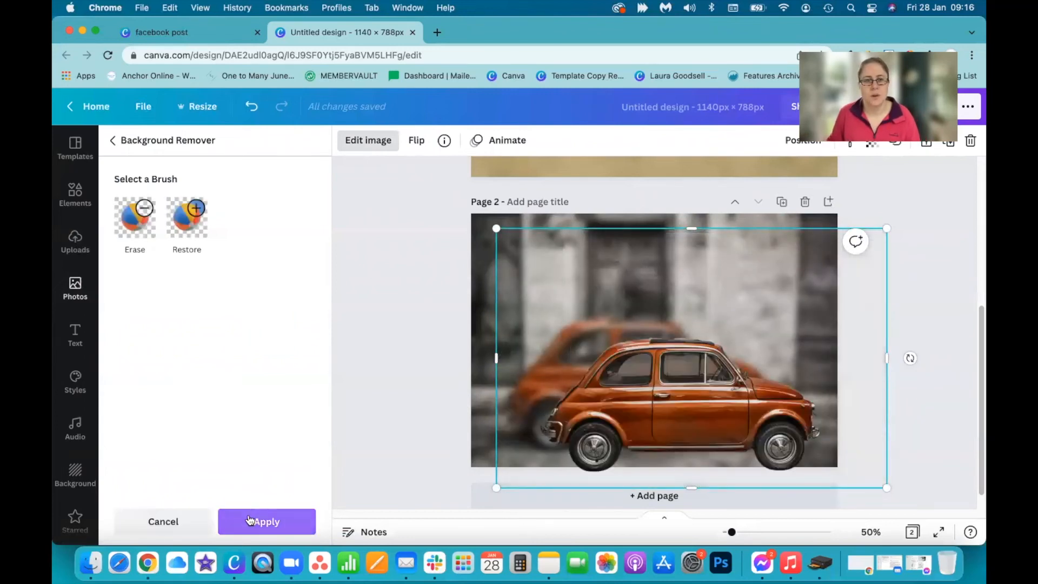
left_click(259, 522)
left_click_drag(694, 407, 650, 385)
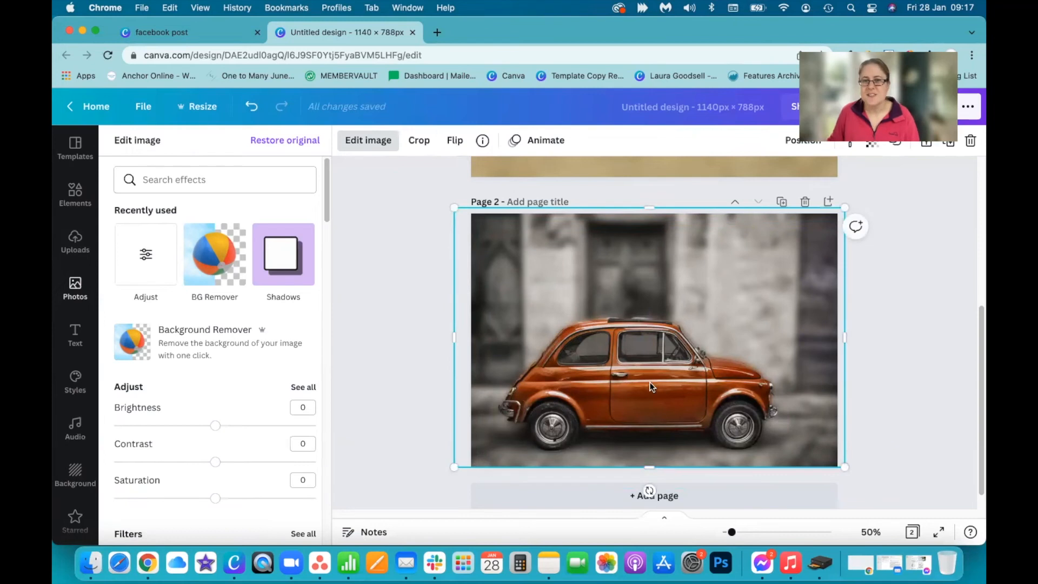